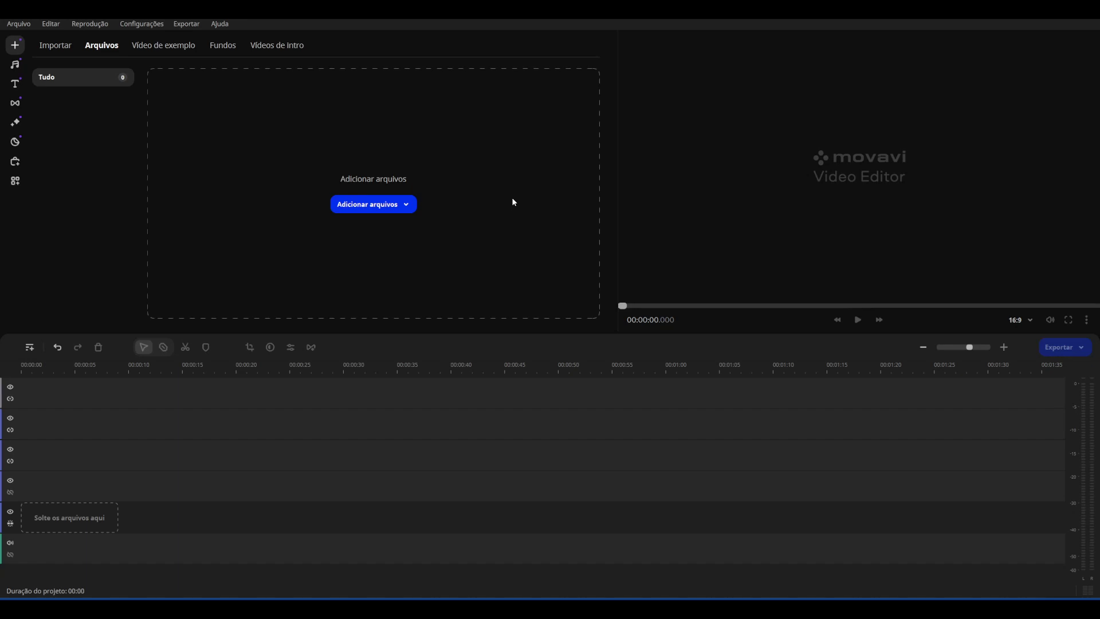
Import video (2160p) (1).mp4 and place it at the start of the main video track.
{"action": "left_click", "coordinate": [383, 212]}
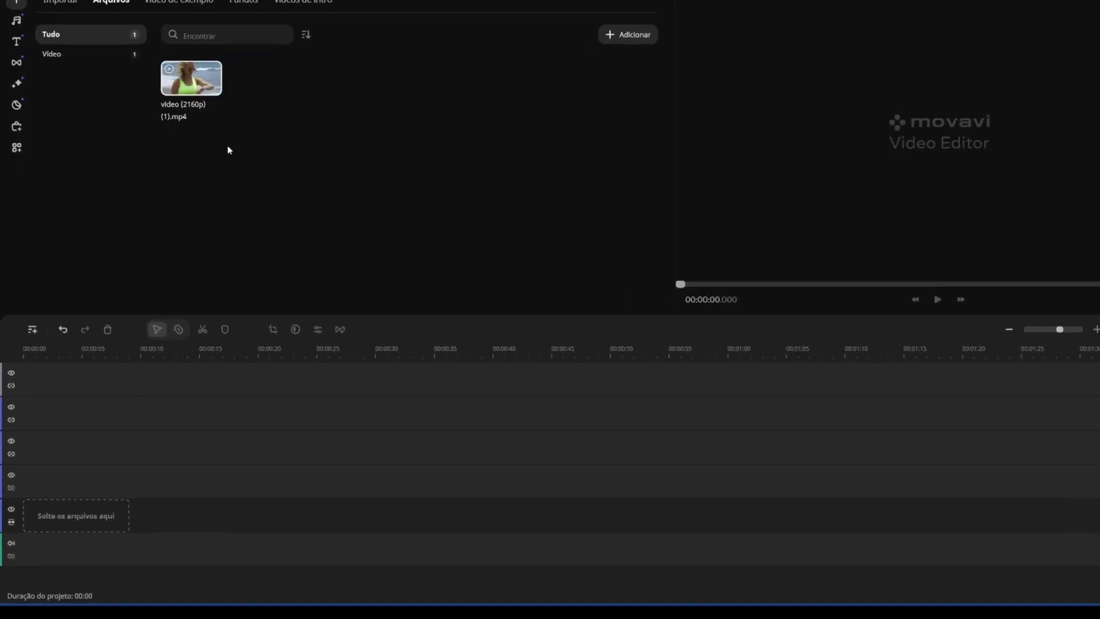
{"action": "left_click_drag", "start_coordinate": [143, 23], "coordinate": [54, 497]}
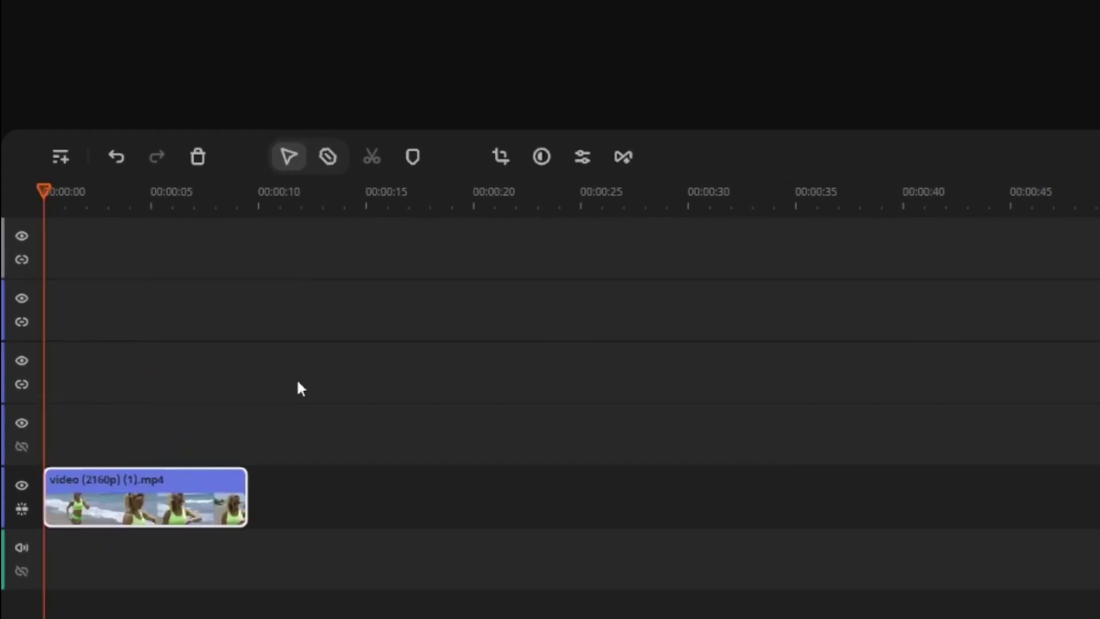
Duplicate the video clip onto the two tracks directly above, aligned at the start, and hide the uppermost copy's track.
{"action": "left_click", "coordinate": [255, 491]}
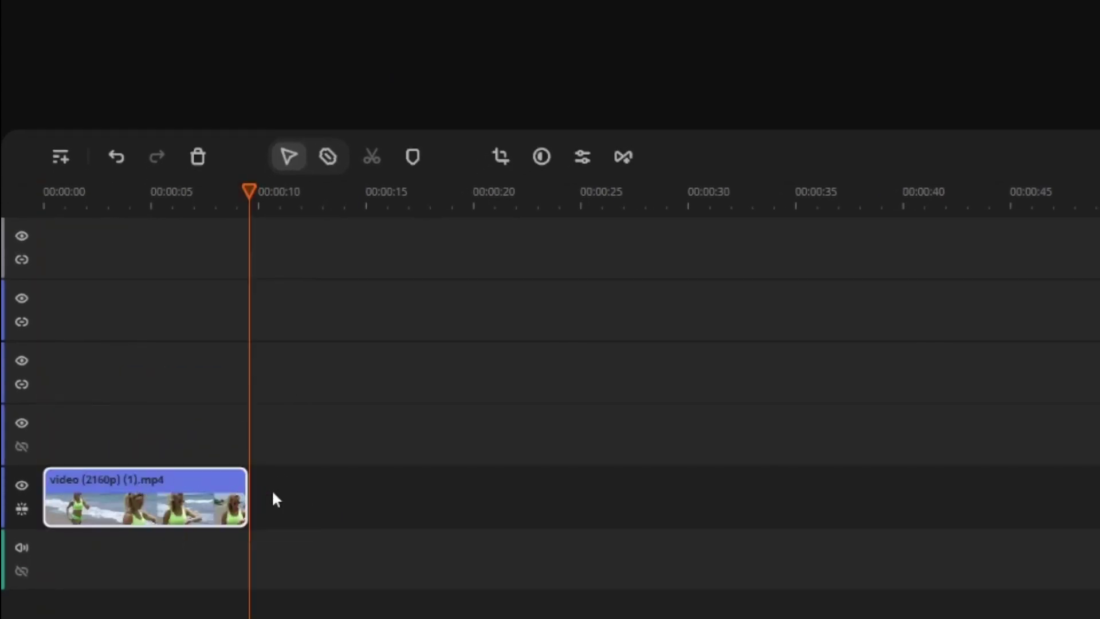
{"action": "left_click", "coordinate": [152, 487]}
{"action": "left_click", "coordinate": [130, 491]}
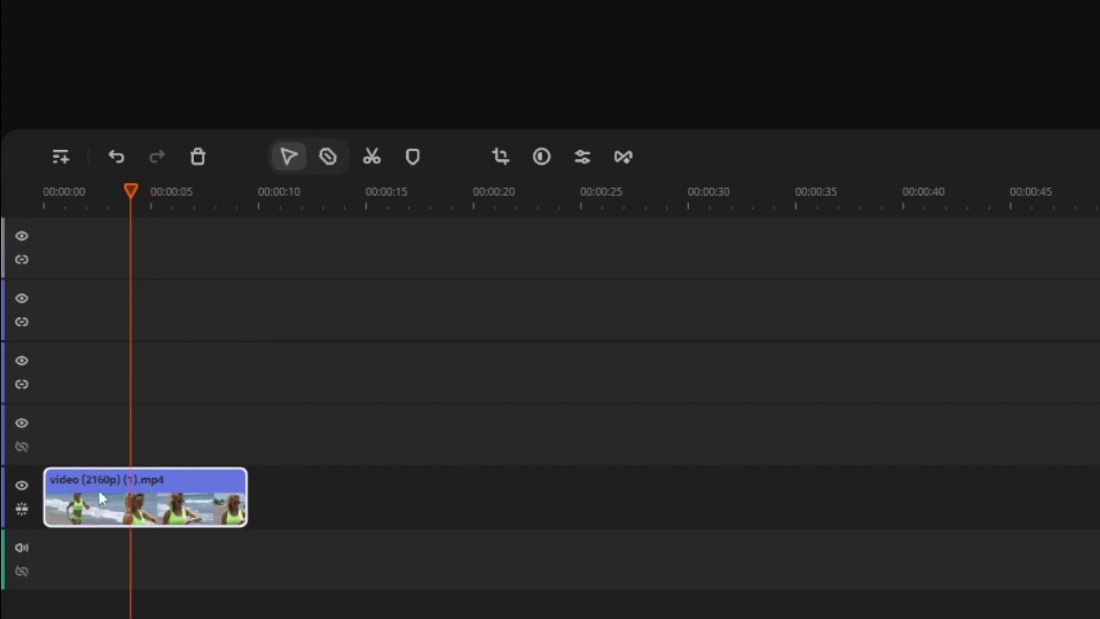
{"action": "left_click_drag", "start_coordinate": [147, 500], "coordinate": [37, 372]}
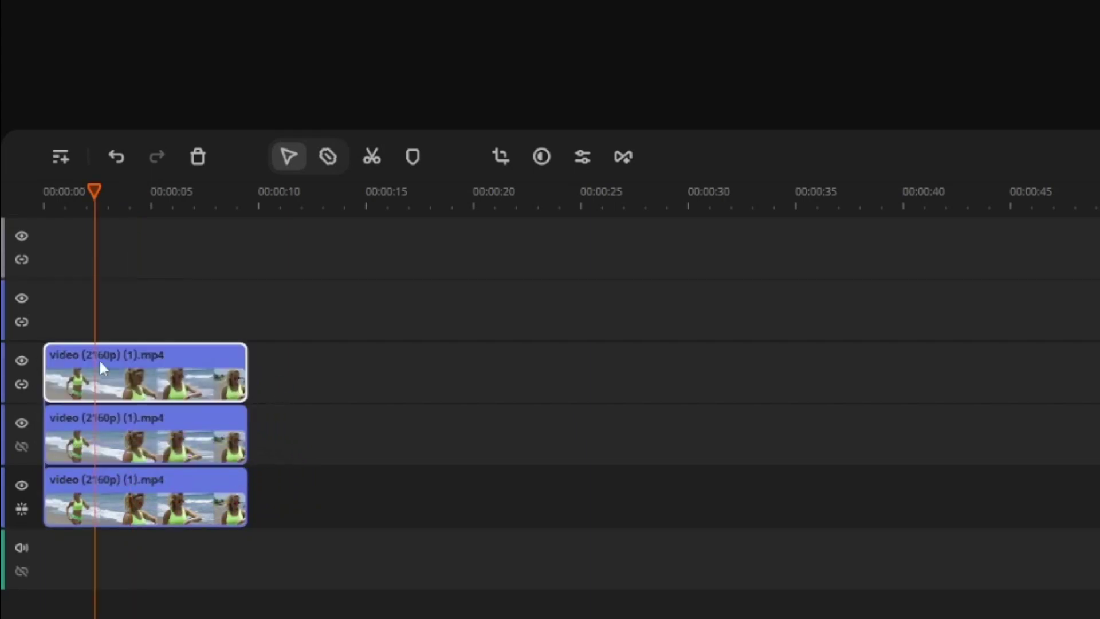
{"action": "left_click", "coordinate": [22, 362]}
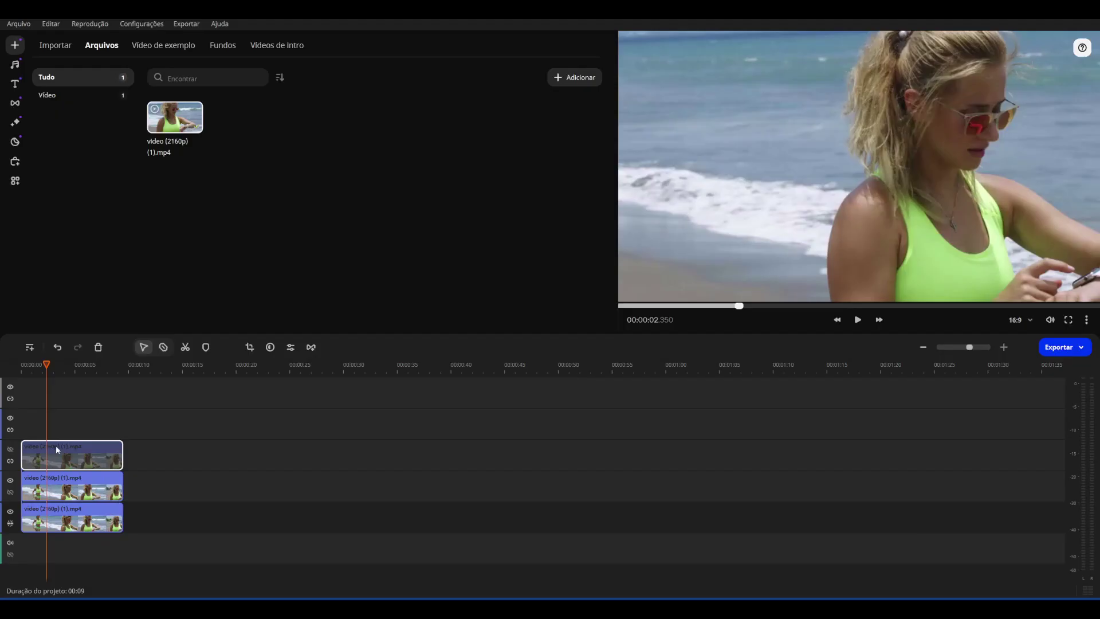
Apply a chroma key to the middle copy of the clip, sampling the woman's neon green top, and increase the noise setting.
{"action": "left_click", "coordinate": [1004, 348]}
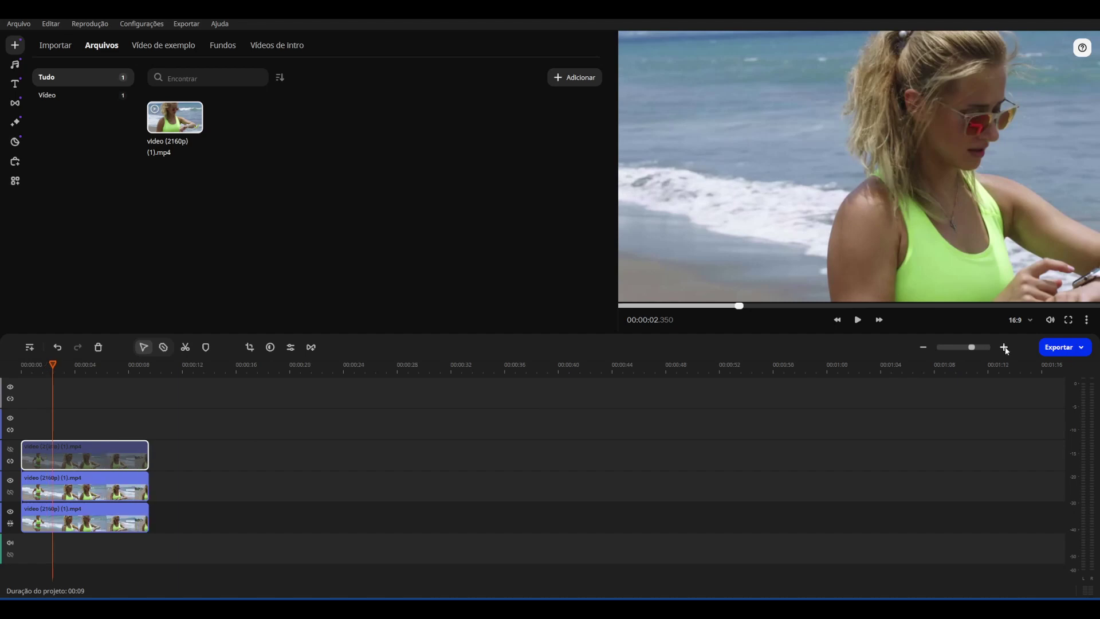
{"action": "left_click", "coordinate": [1005, 347]}
{"action": "left_click", "coordinate": [1004, 347]}
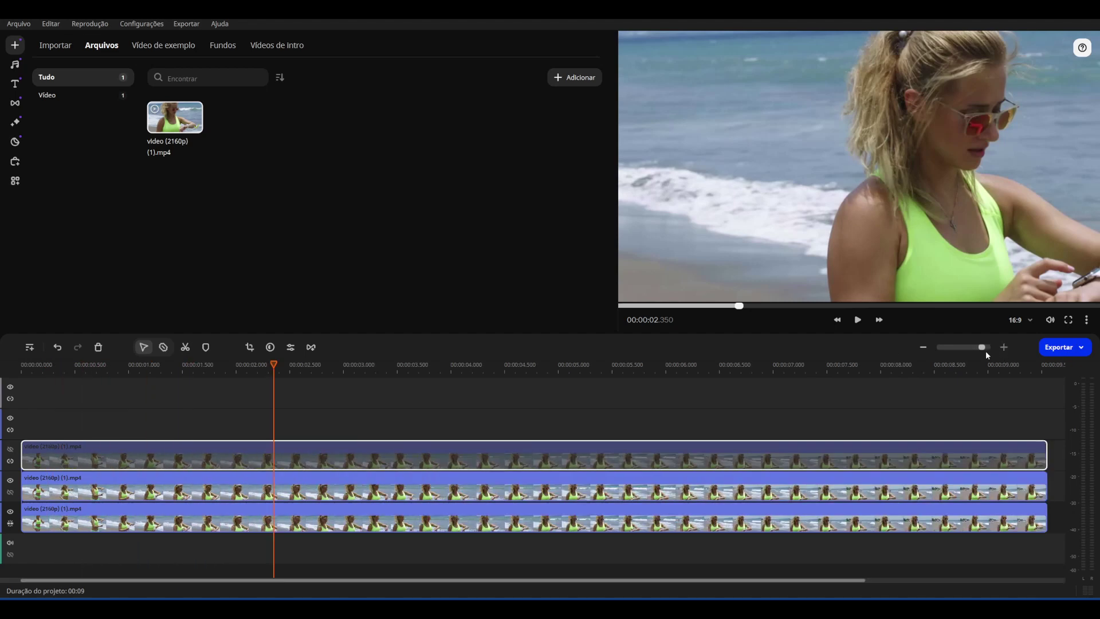
{"action": "left_click", "coordinate": [923, 348]}
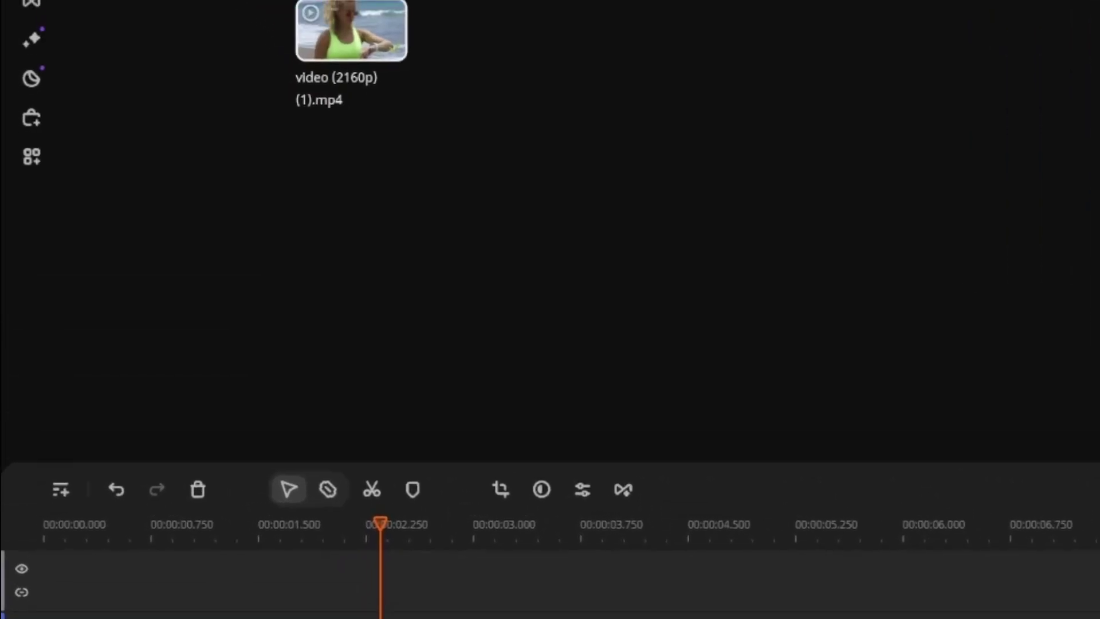
{"action": "left_click", "coordinate": [99, 490]}
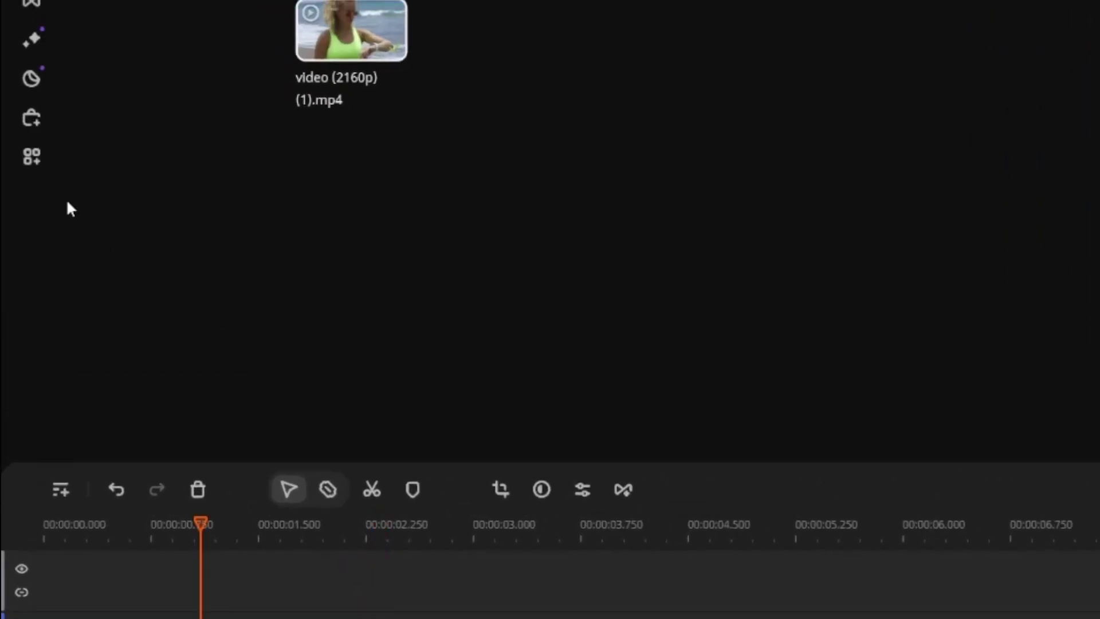
{"action": "left_click", "coordinate": [33, 162]}
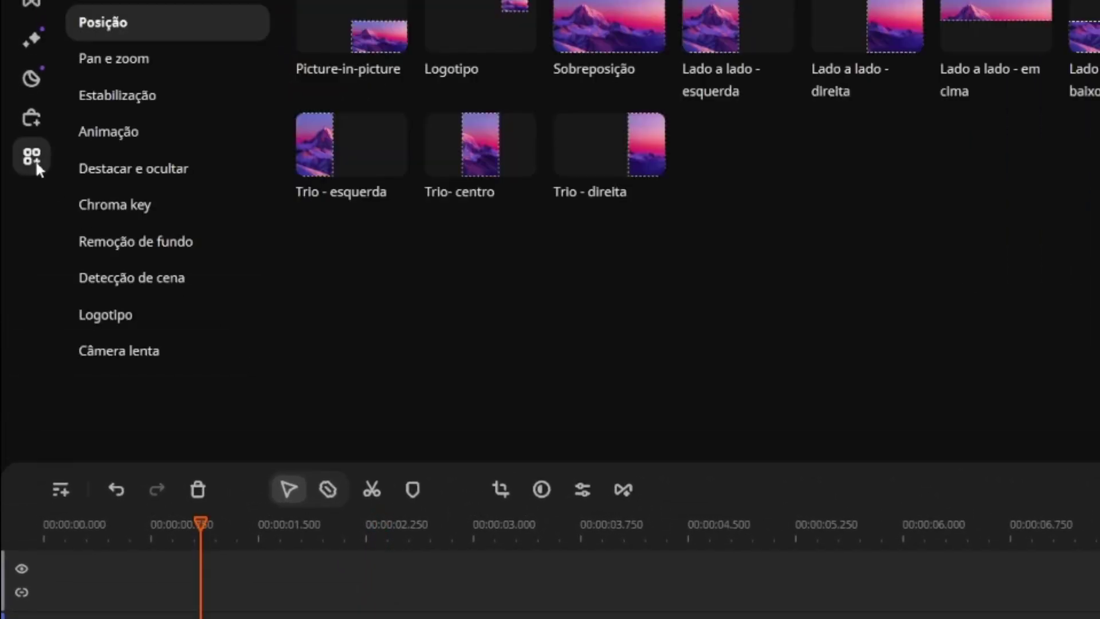
{"action": "left_click", "coordinate": [141, 204]}
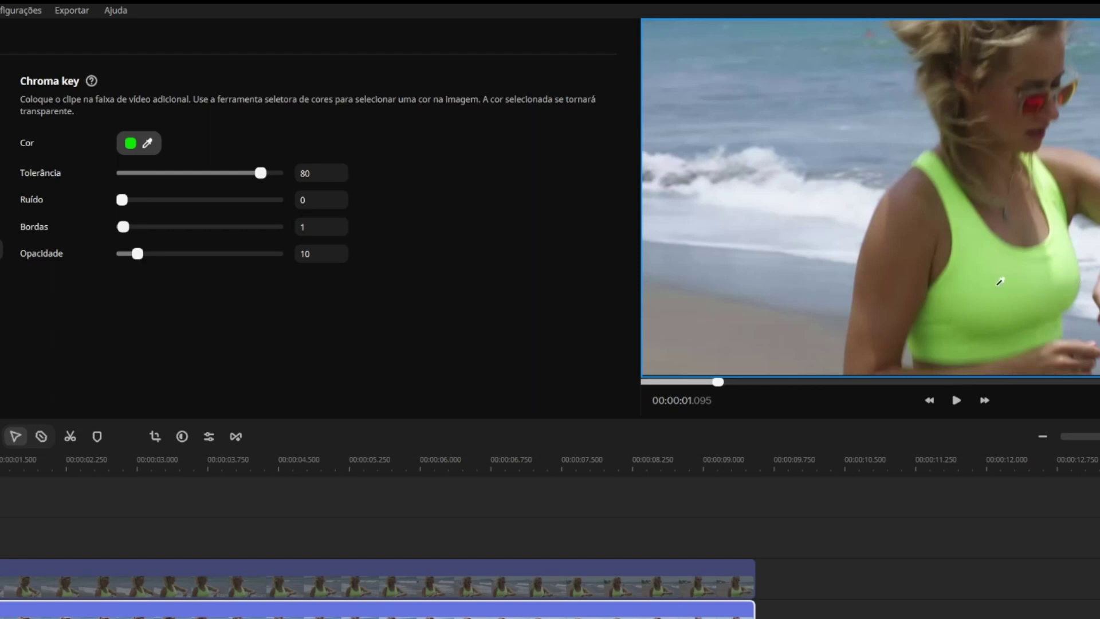
{"action": "left_click", "coordinate": [999, 283]}
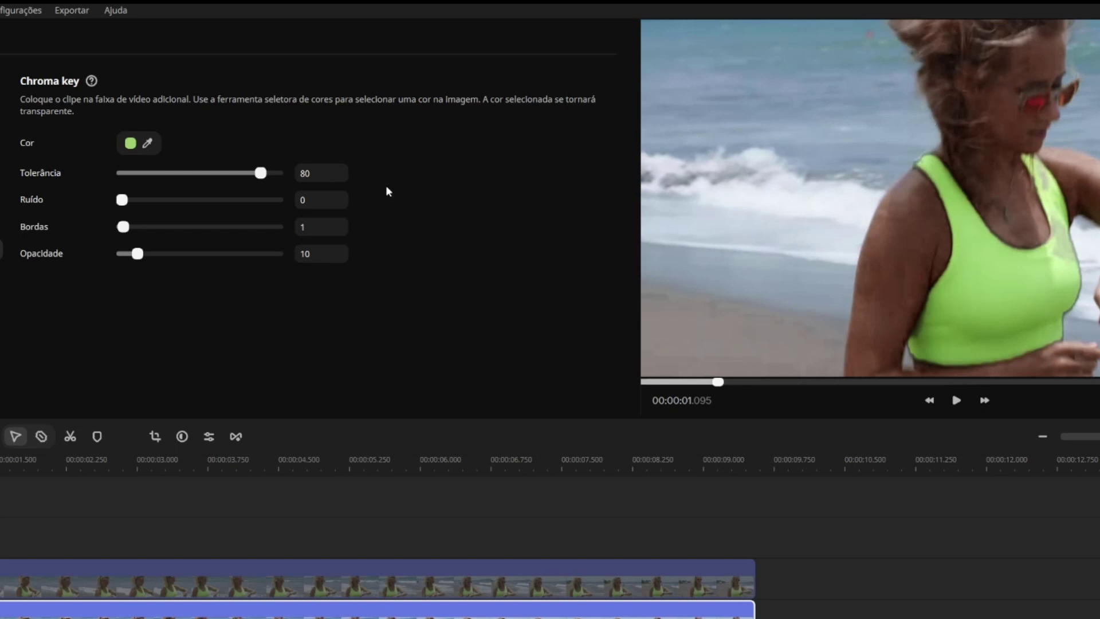
{"action": "left_click_drag", "start_coordinate": [127, 201], "coordinate": [237, 202]}
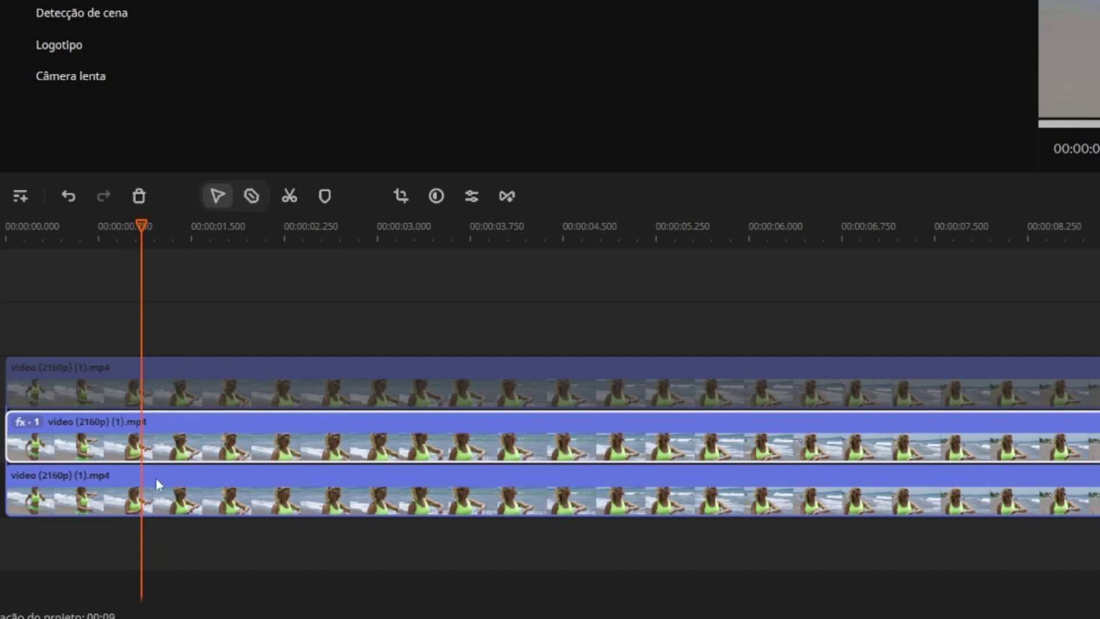
Split the clip on the main video track at about 1.15 s and 7.13 s with the blade tool.
{"action": "left_click", "coordinate": [156, 479]}
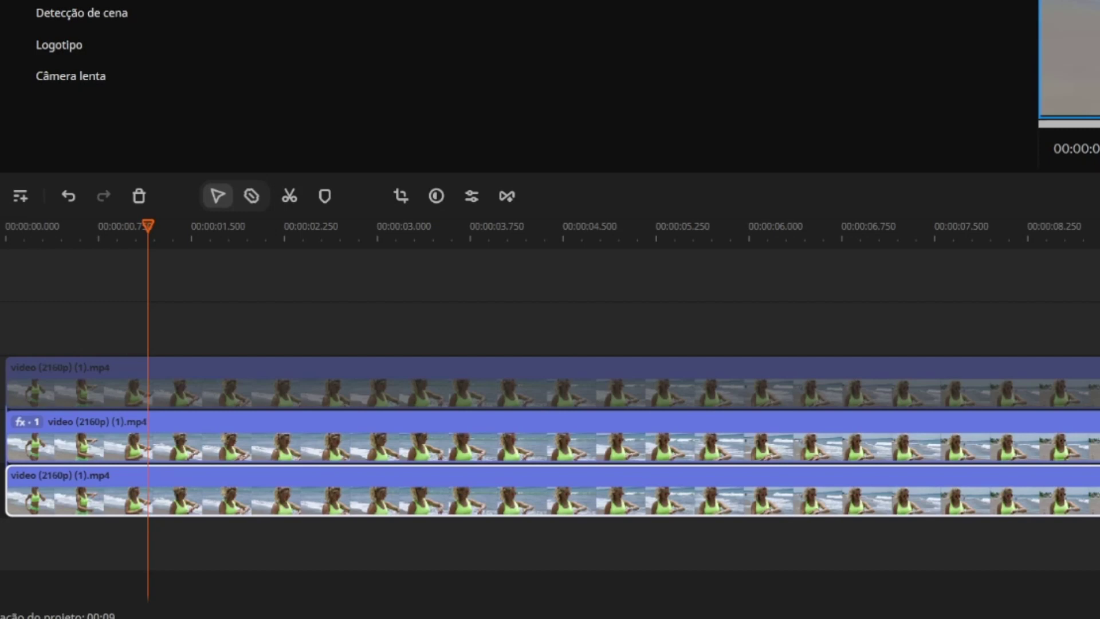
{"action": "left_click", "coordinate": [255, 196]}
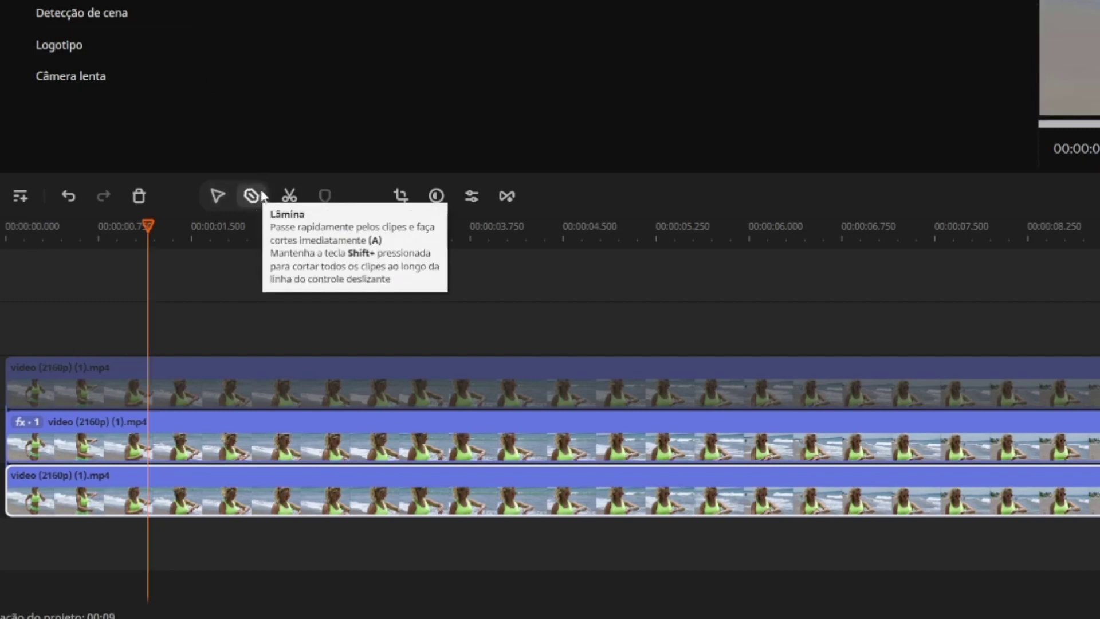
{"action": "left_click", "coordinate": [149, 513]}
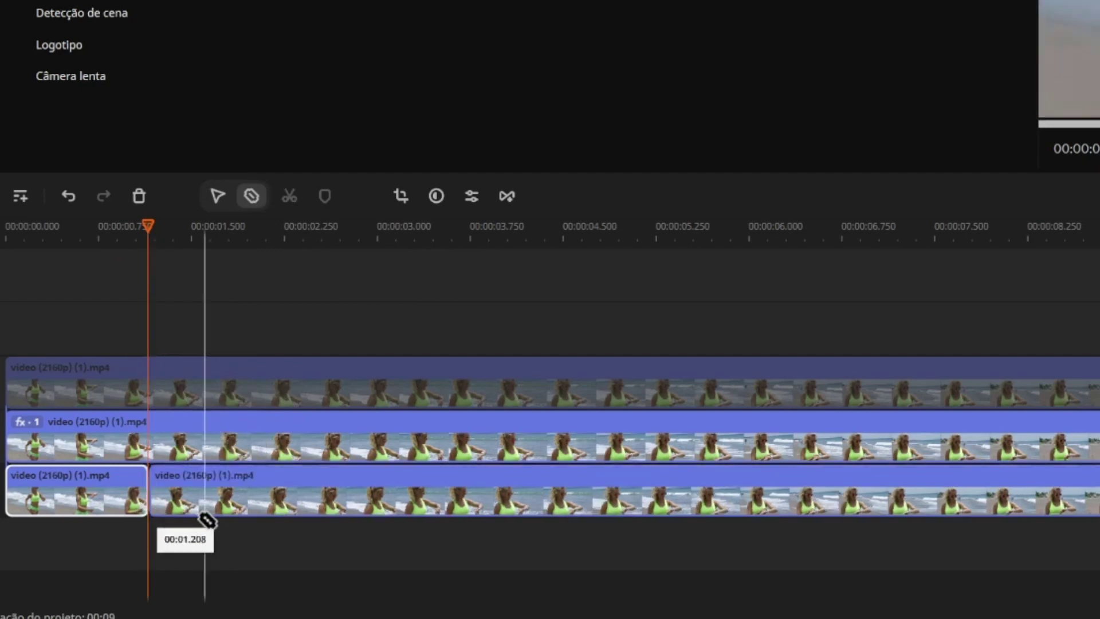
{"action": "left_click", "coordinate": [889, 512]}
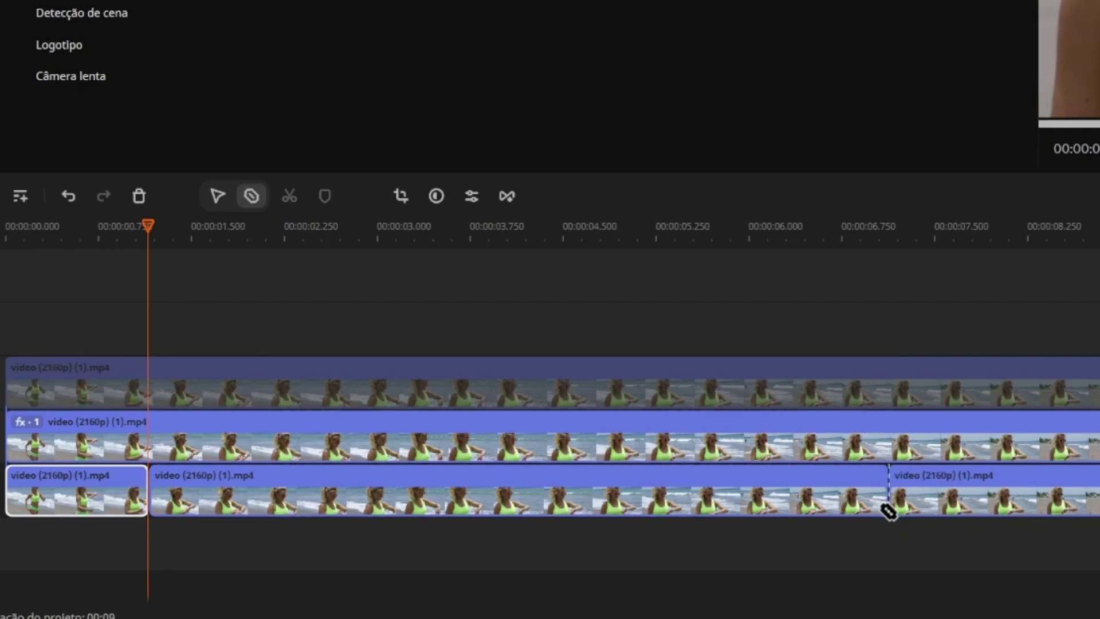
Delete the middle segment of the split clip on the main video track.
{"action": "left_click", "coordinate": [218, 199]}
{"action": "left_click", "coordinate": [474, 486]}
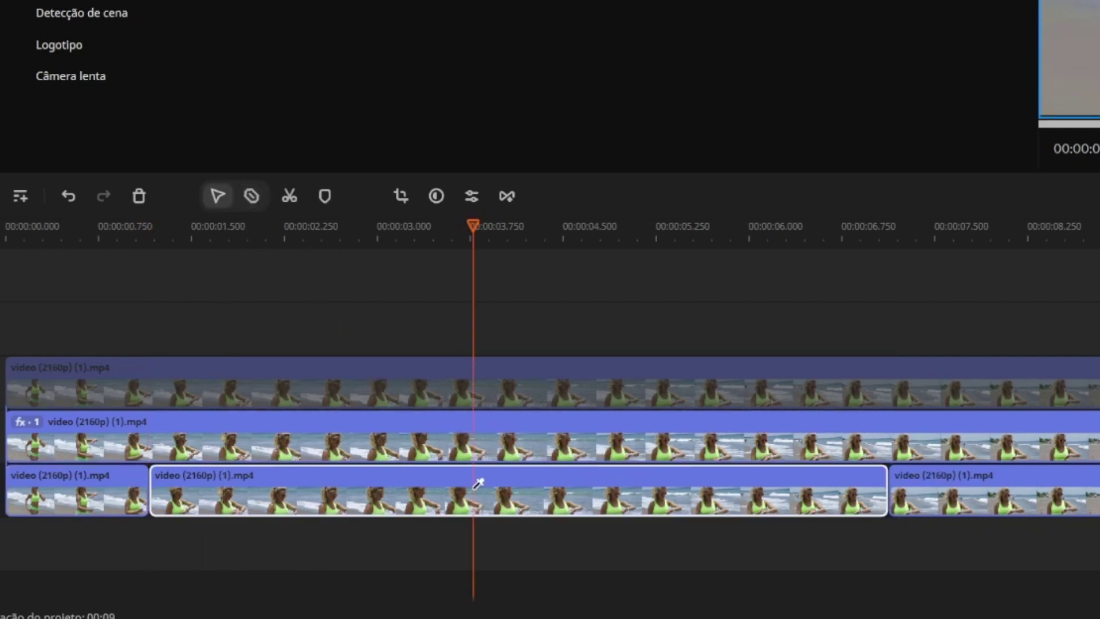
{"action": "key", "text": "Delete"}
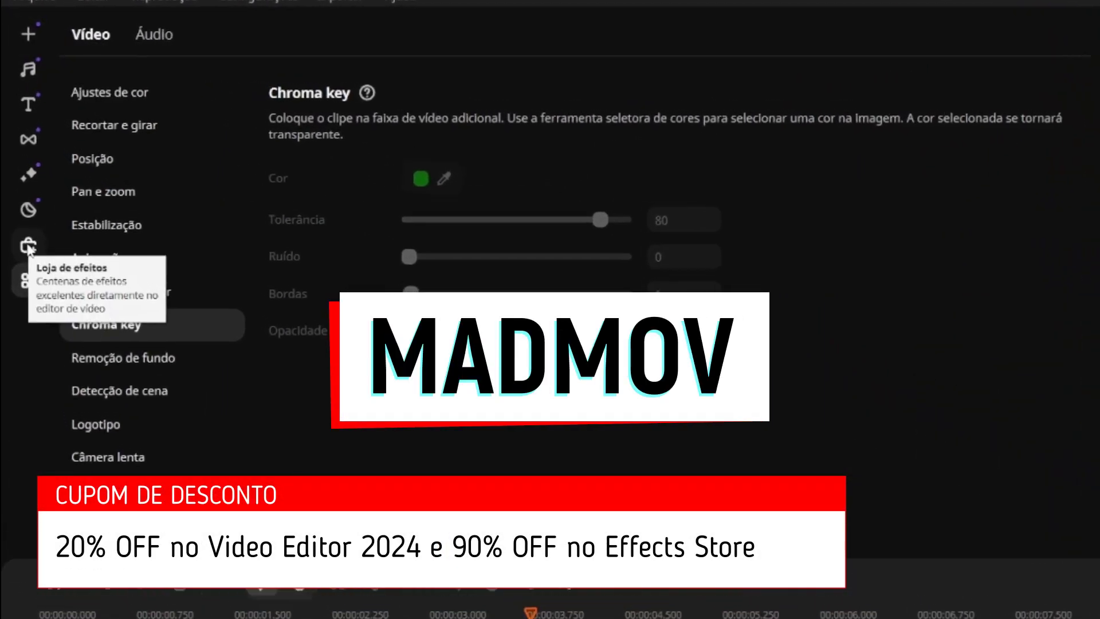
Browse the available packs in the Effects Store.
{"action": "left_click", "coordinate": [27, 240]}
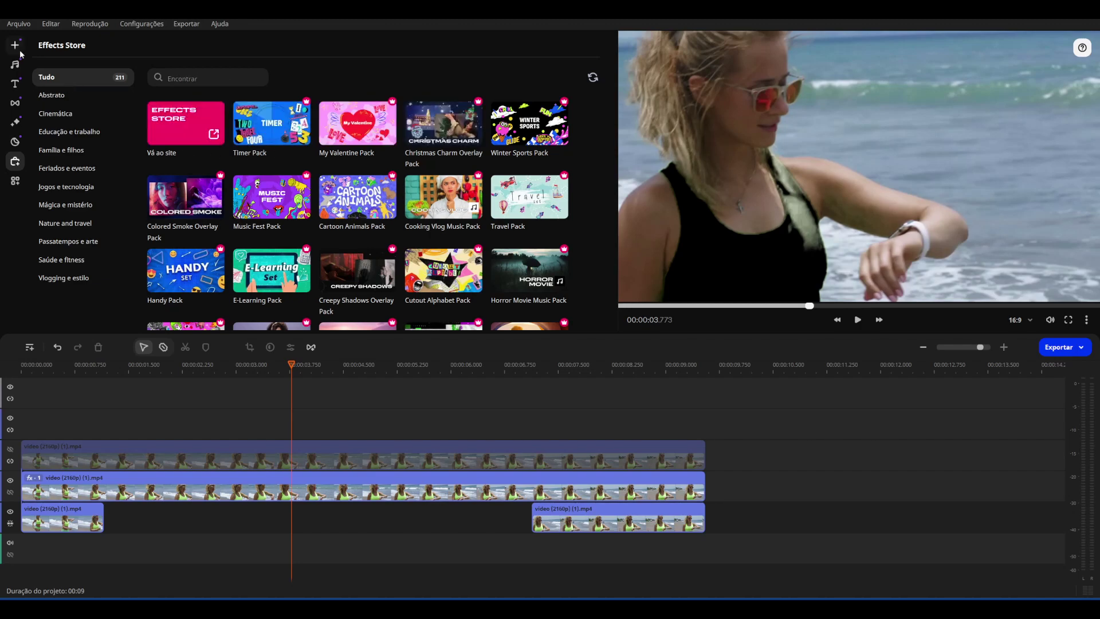
{"action": "scroll", "coordinate": [498, 160], "scroll_direction": "down", "scroll_amount": 2}
{"action": "scroll", "coordinate": [497, 159], "scroll_direction": "down", "scroll_amount": 4}
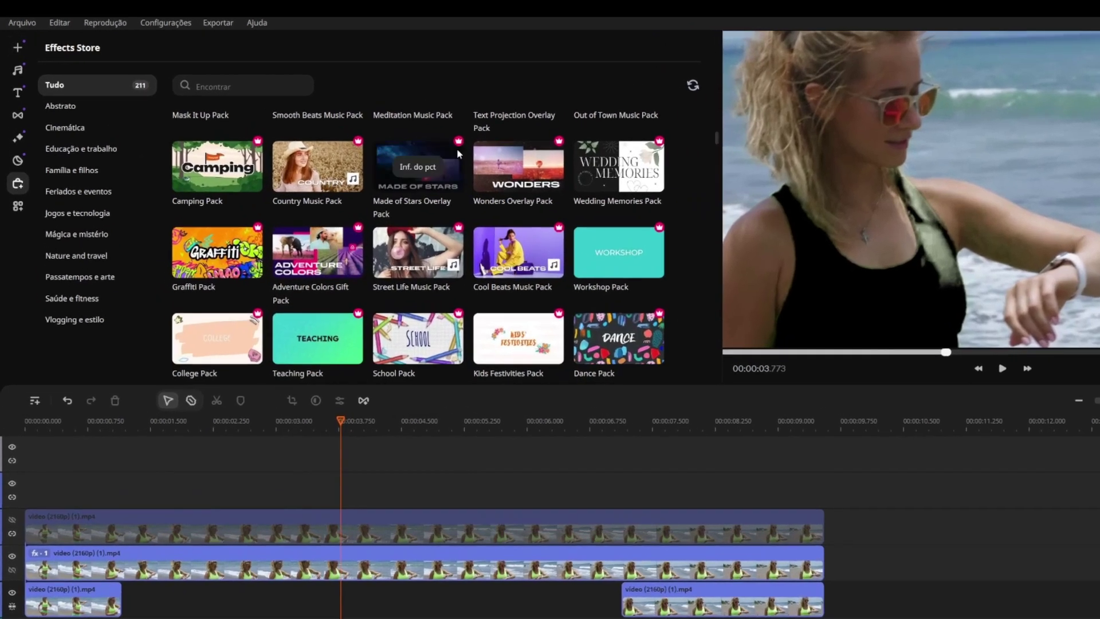
Download the Listras amarelas background, and place the Listras fluidas and Listras amarelas backgrounds one after the other in the main track's gap.
{"action": "left_click", "coordinate": [19, 46]}
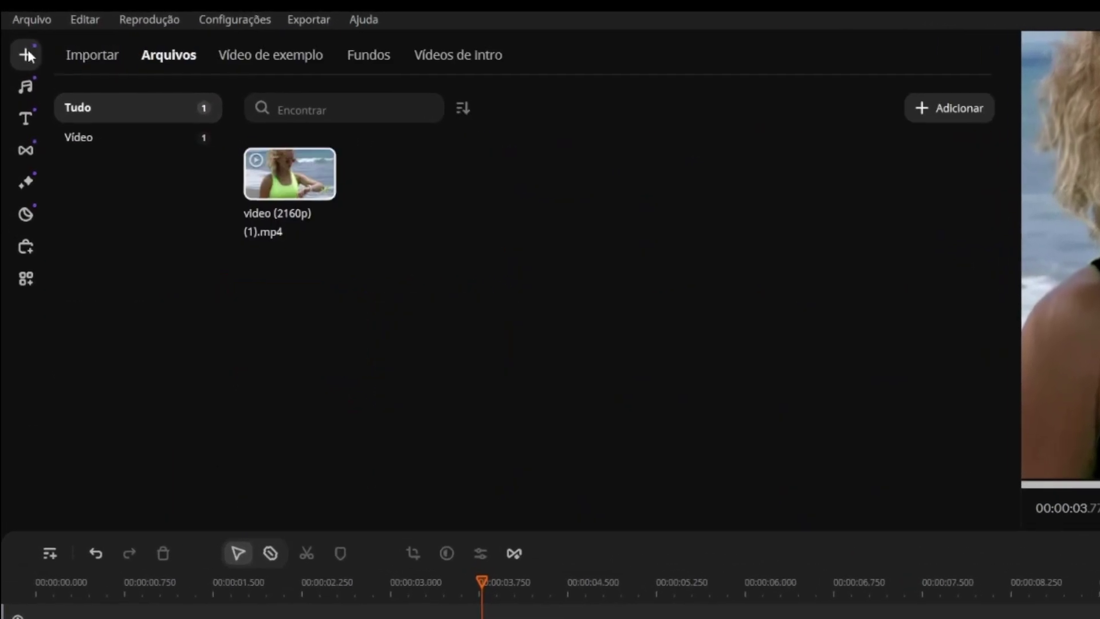
{"action": "left_click", "coordinate": [375, 55]}
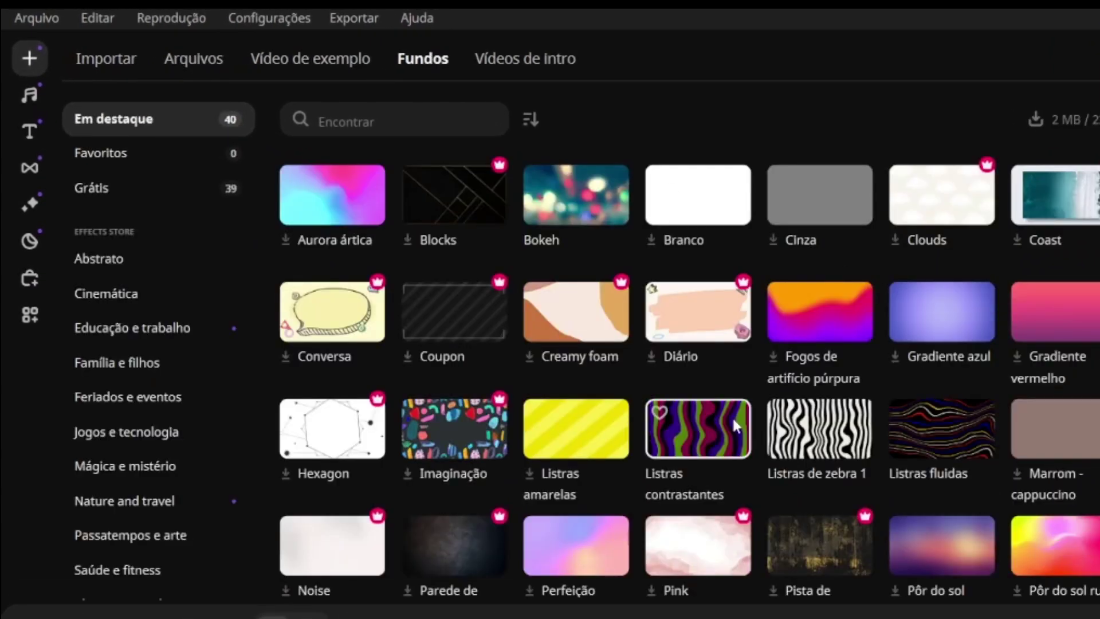
{"action": "left_click", "coordinate": [583, 426]}
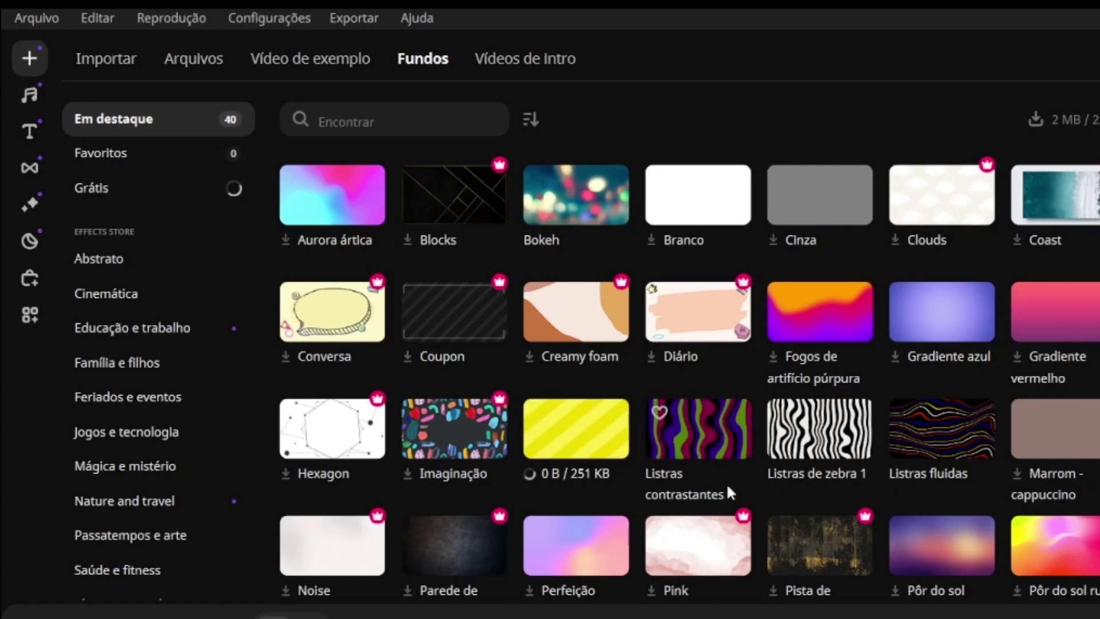
{"action": "left_click", "coordinate": [944, 441]}
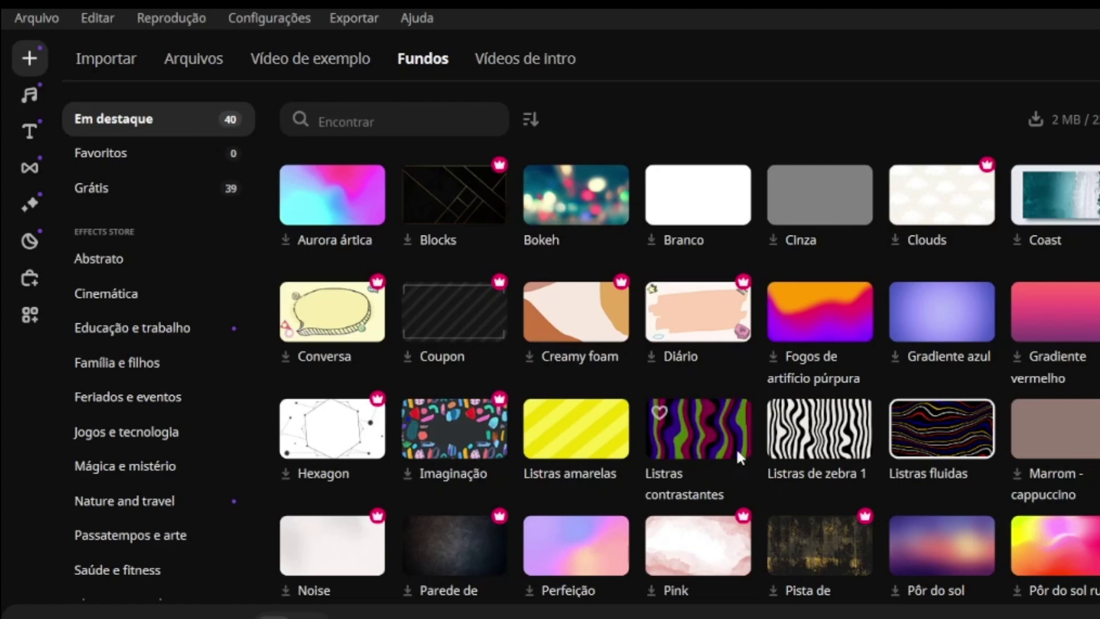
{"action": "left_click_drag", "start_coordinate": [560, 422], "coordinate": [613, 618]}
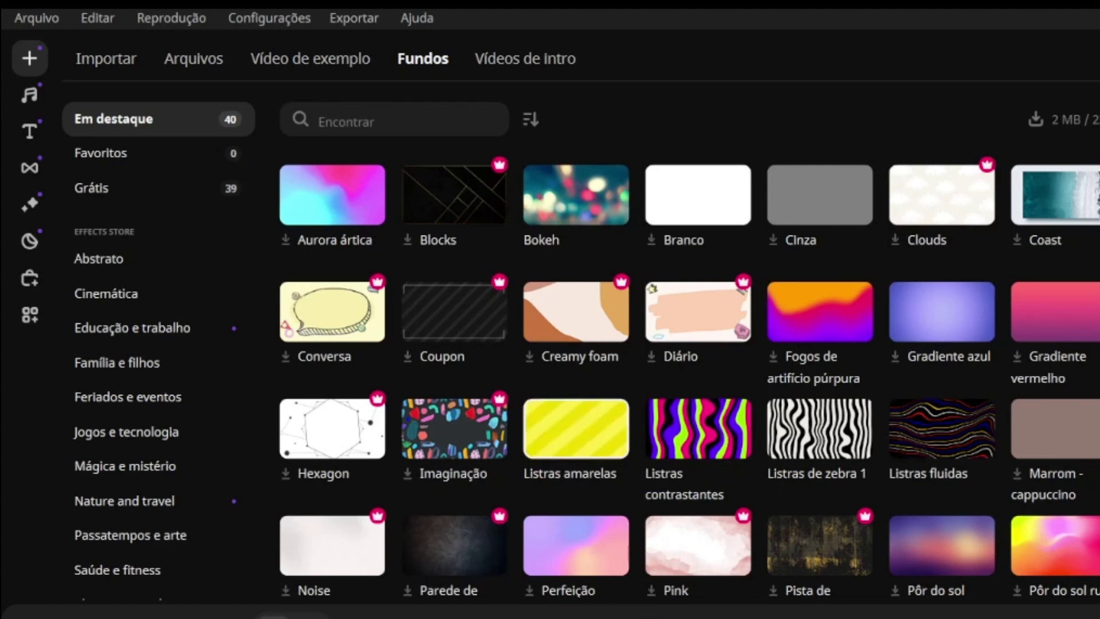
Add the Listras contrastantes background after the yellow stripes on the main track and trim its end to about 4.7 s.
{"action": "mouse_move", "coordinate": [699, 442]}
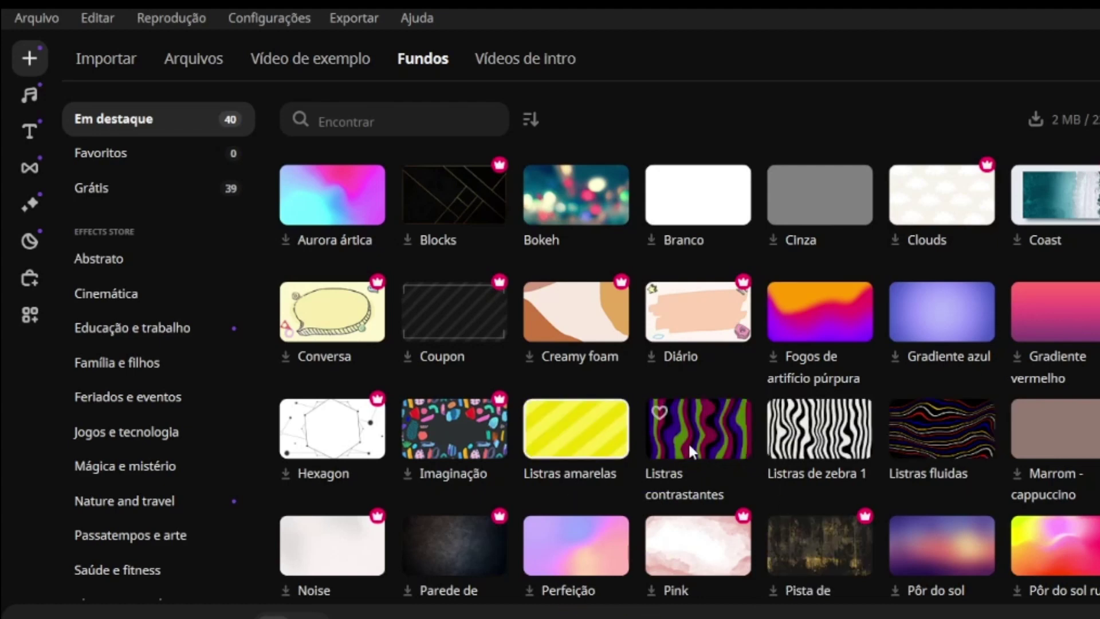
{"action": "left_click_drag", "start_coordinate": [699, 442], "coordinate": [735, 529]}
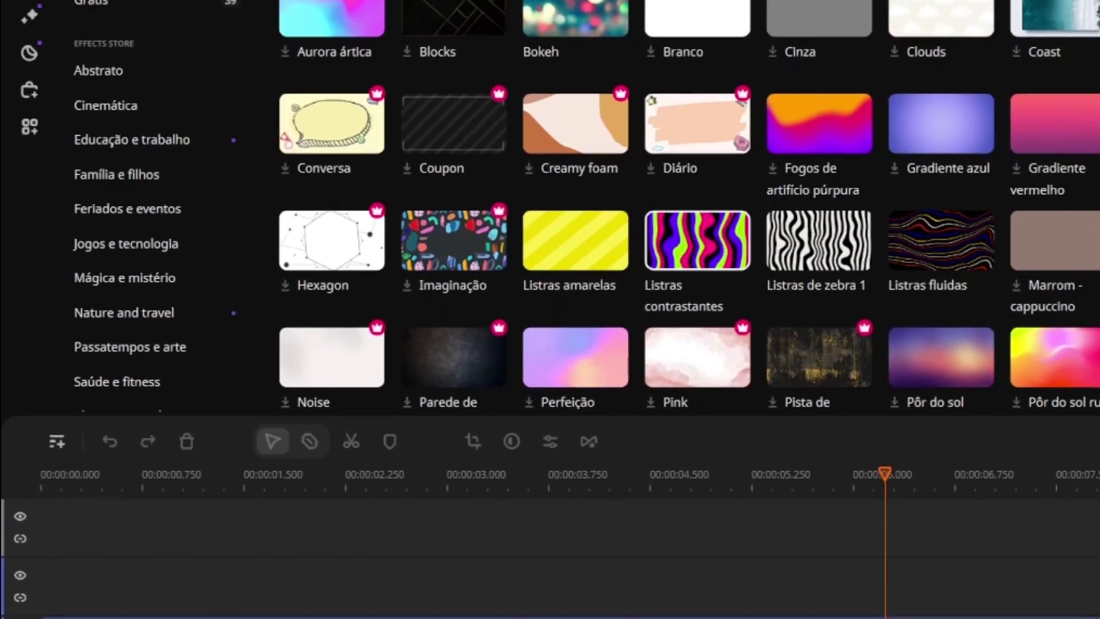
{"action": "left_click_drag", "start_coordinate": [885, 618], "coordinate": [675, 618]}
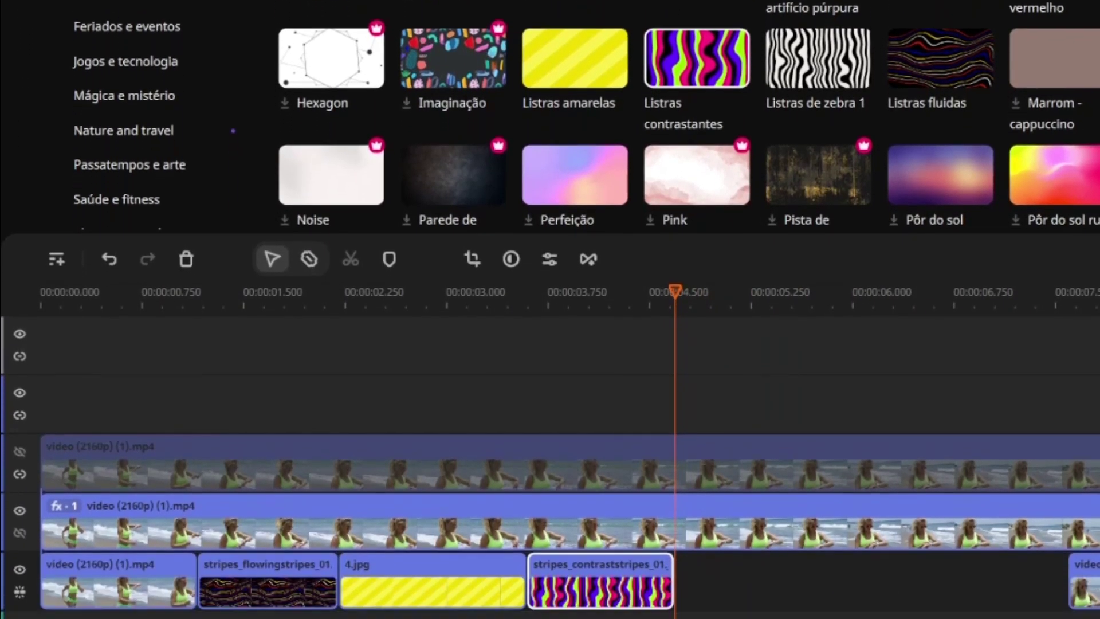
Move the closing video segment back to about 7.13 s and fill the gap before it with the Listras de zebra 1 background.
{"action": "left_click_drag", "start_coordinate": [1091, 607], "coordinate": [1077, 618]}
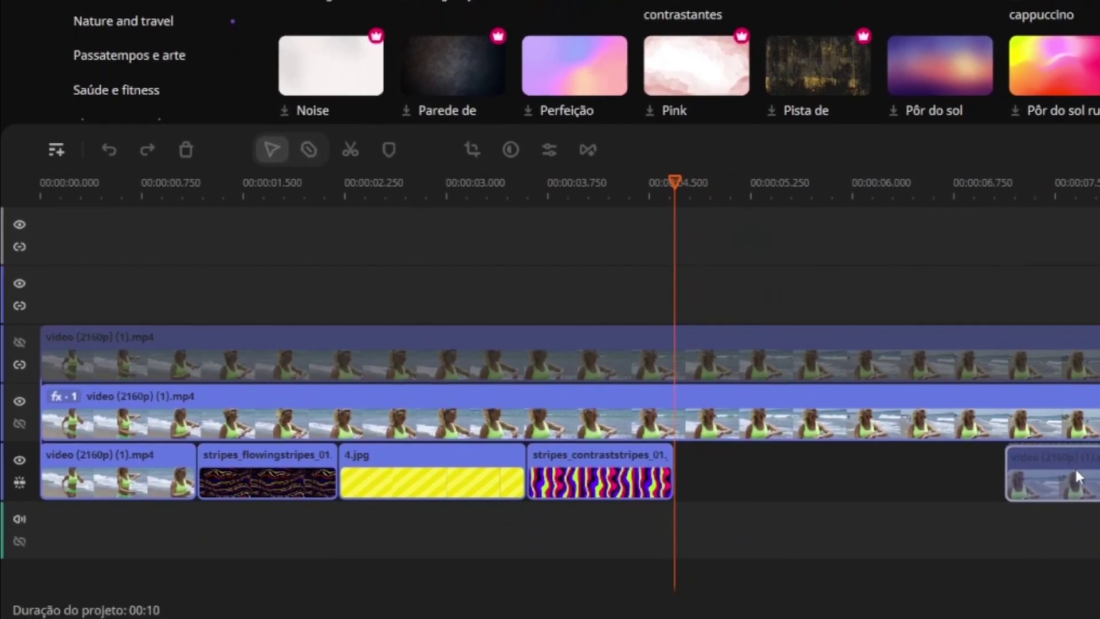
{"action": "left_click_drag", "start_coordinate": [1077, 479], "coordinate": [1076, 478]}
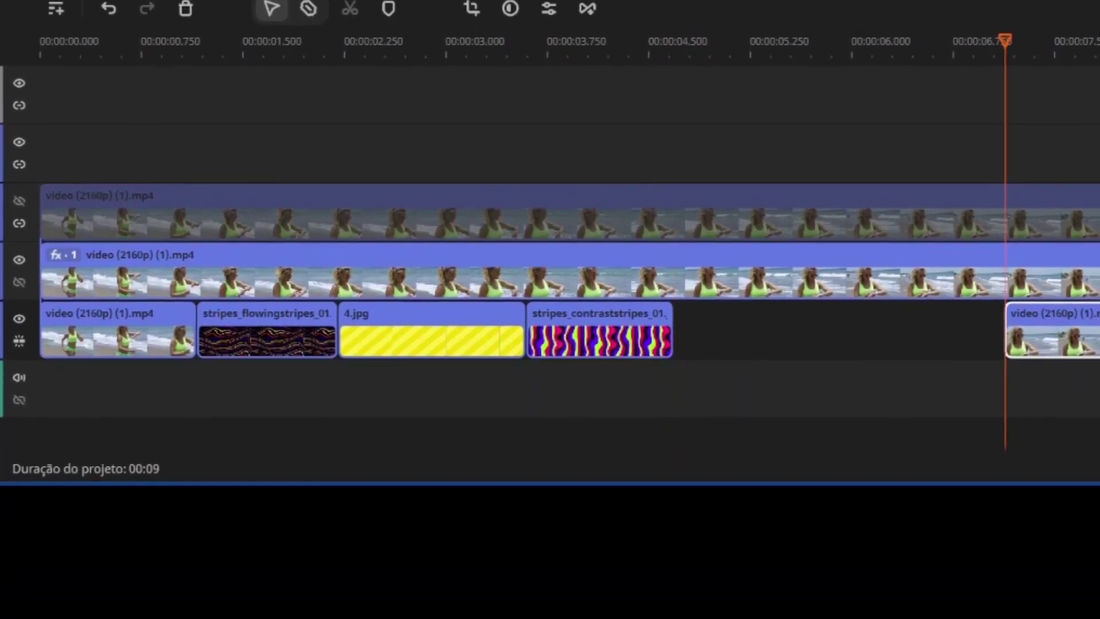
{"action": "left_click_drag", "start_coordinate": [787, 225], "coordinate": [684, 328]}
{"action": "left_click_drag", "start_coordinate": [1097, 338], "coordinate": [1000, 334]}
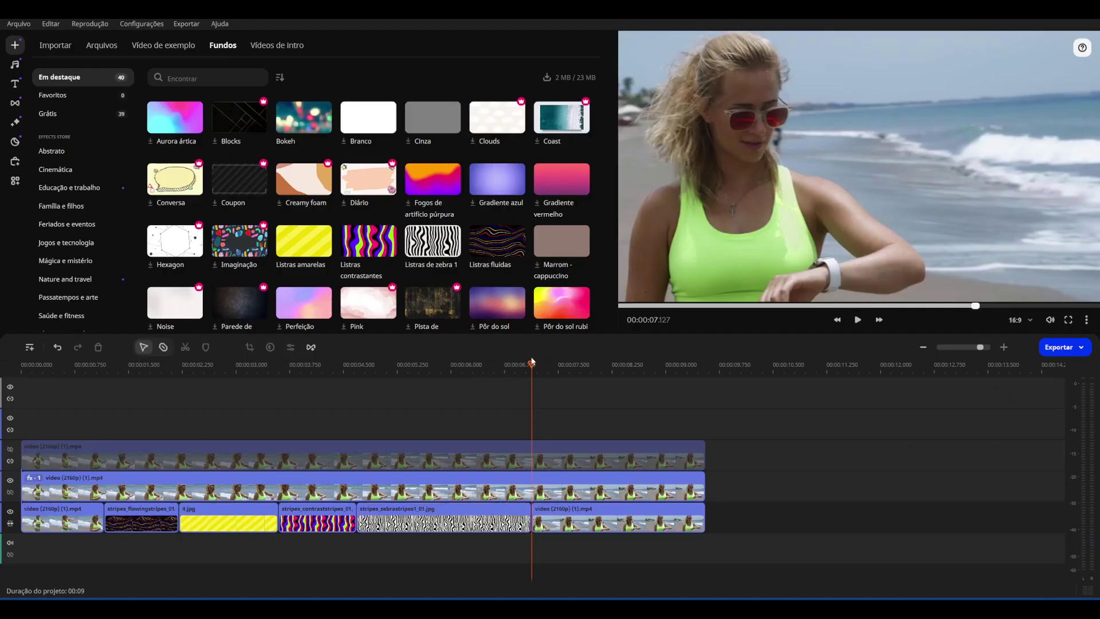
Preview the keyed top over the striped backgrounds at several points of the timeline and inspect the keyed clip.
{"action": "left_click", "coordinate": [399, 519]}
{"action": "left_click_drag", "start_coordinate": [400, 392], "coordinate": [212, 391]}
{"action": "mouse_move", "coordinate": [163, 392]}
{"action": "left_mouse_down"}
{"action": "mouse_move", "coordinate": [135, 396]}
{"action": "mouse_move", "coordinate": [191, 401]}
{"action": "mouse_move", "coordinate": [154, 406]}
{"action": "left_mouse_up"}
{"action": "left_click", "coordinate": [151, 519]}
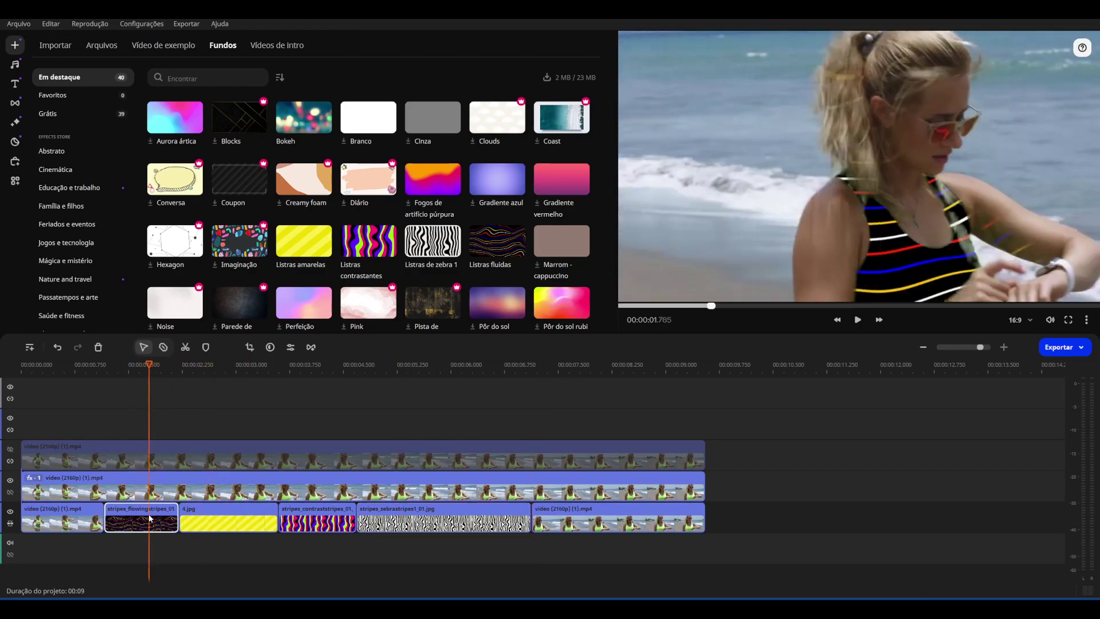
{"action": "left_click", "coordinate": [515, 487]}
{"action": "left_click", "coordinate": [324, 487]}
{"action": "left_click_drag", "start_coordinate": [315, 444], "coordinate": [149, 443]}
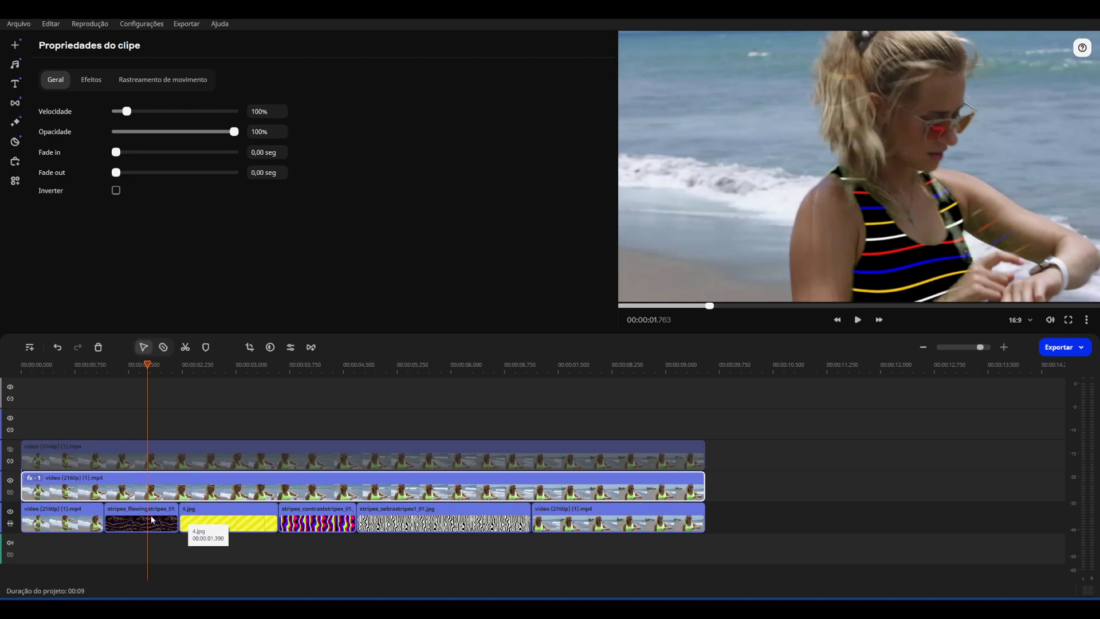
Reopen the chroma key settings of the keyed video clip above the main track, with the playhead at about 1.7 s.
{"action": "left_click", "coordinate": [15, 44]}
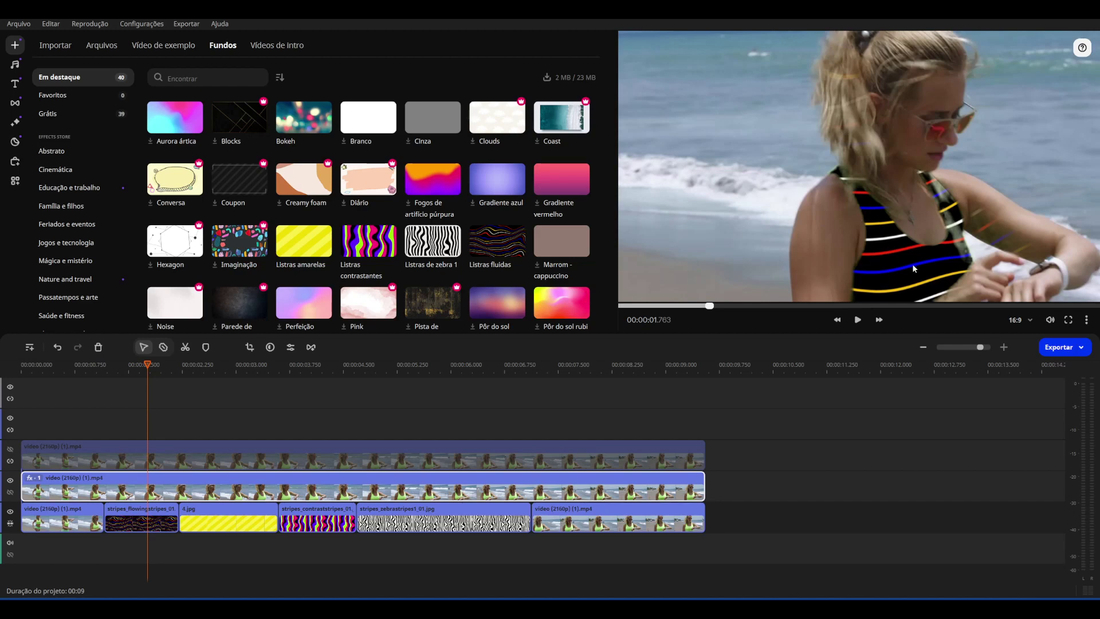
{"action": "left_click", "coordinate": [143, 490]}
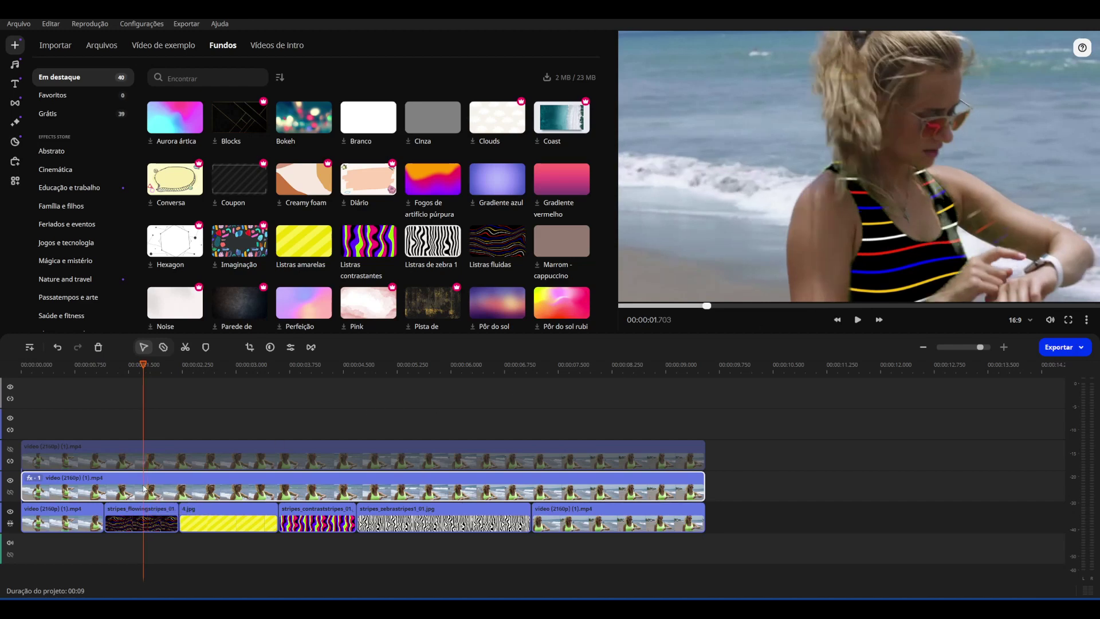
{"action": "double_click", "coordinate": [143, 490]}
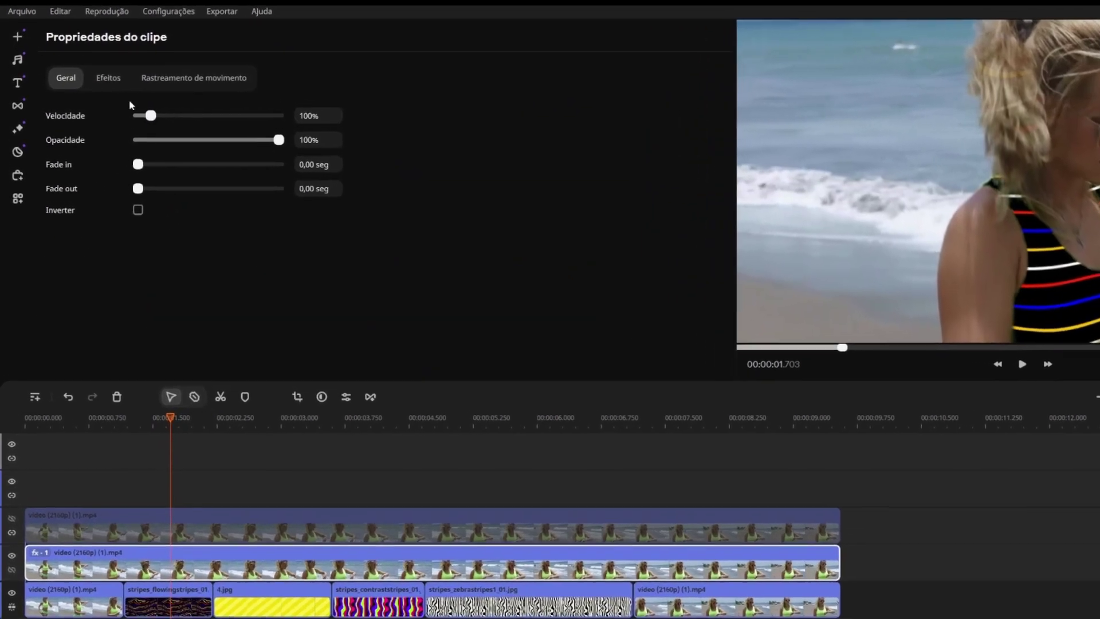
{"action": "left_click", "coordinate": [96, 81]}
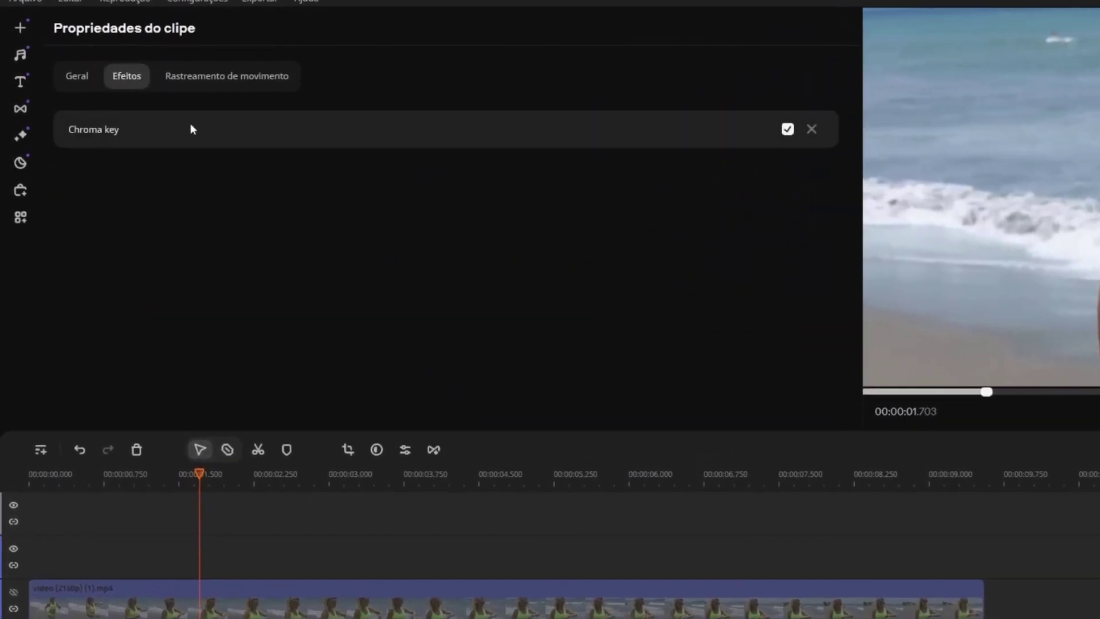
{"action": "left_click", "coordinate": [176, 124]}
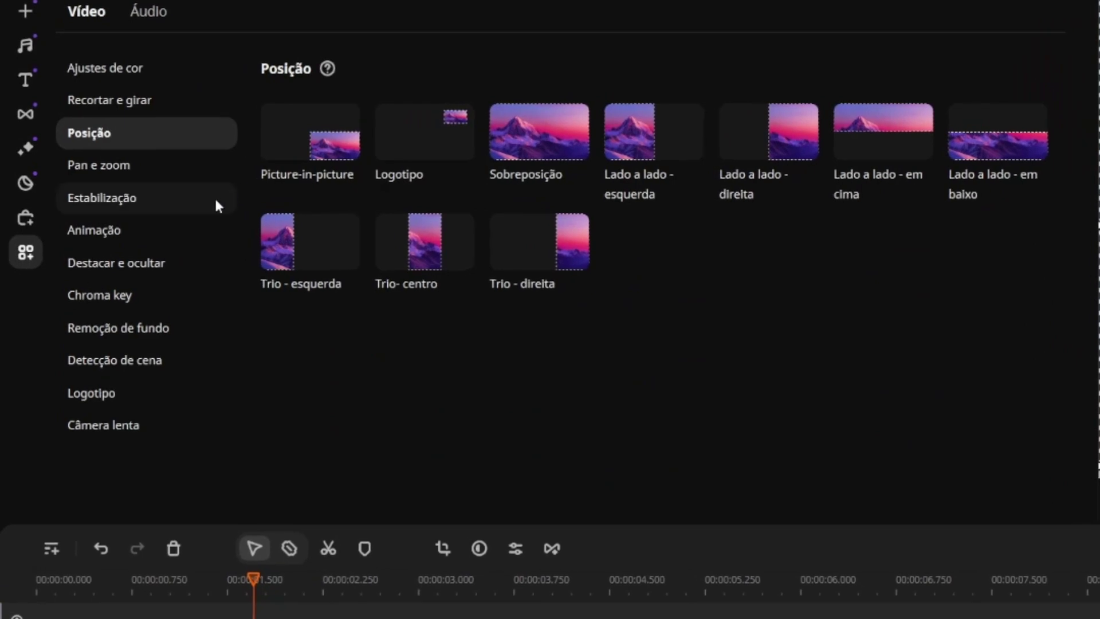
{"action": "left_click", "coordinate": [118, 289]}
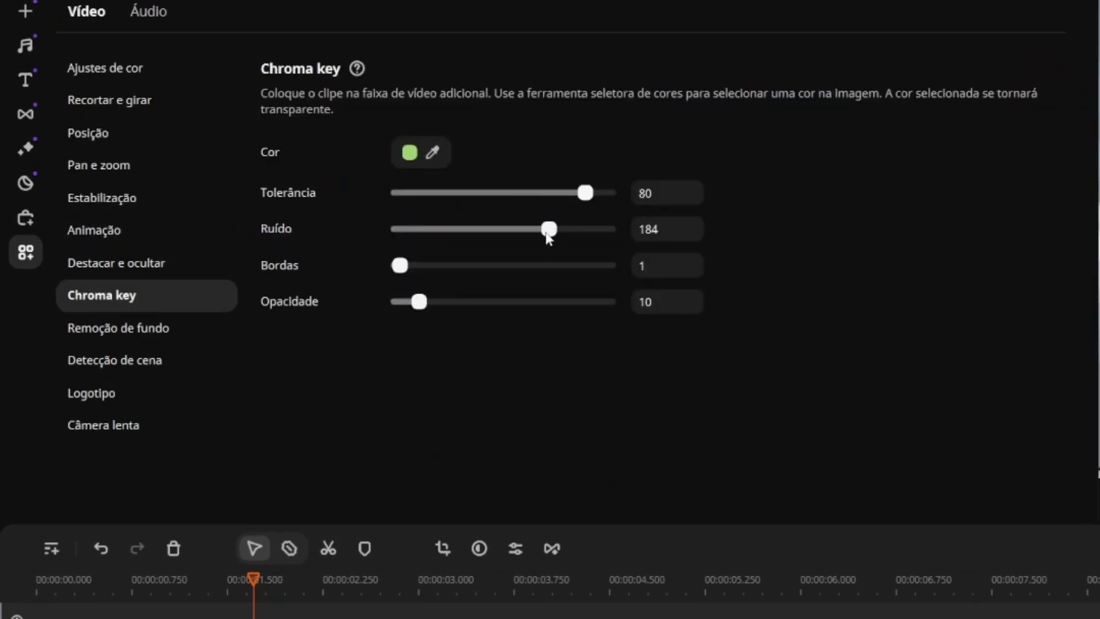
Try lower chroma key noise values down to 0, set the noise to 200, and slightly raise the edges value.
{"action": "mouse_move", "coordinate": [551, 240]}
{"action": "left_mouse_down"}
{"action": "mouse_move", "coordinate": [583, 235]}
{"action": "mouse_move", "coordinate": [543, 235]}
{"action": "left_mouse_up"}
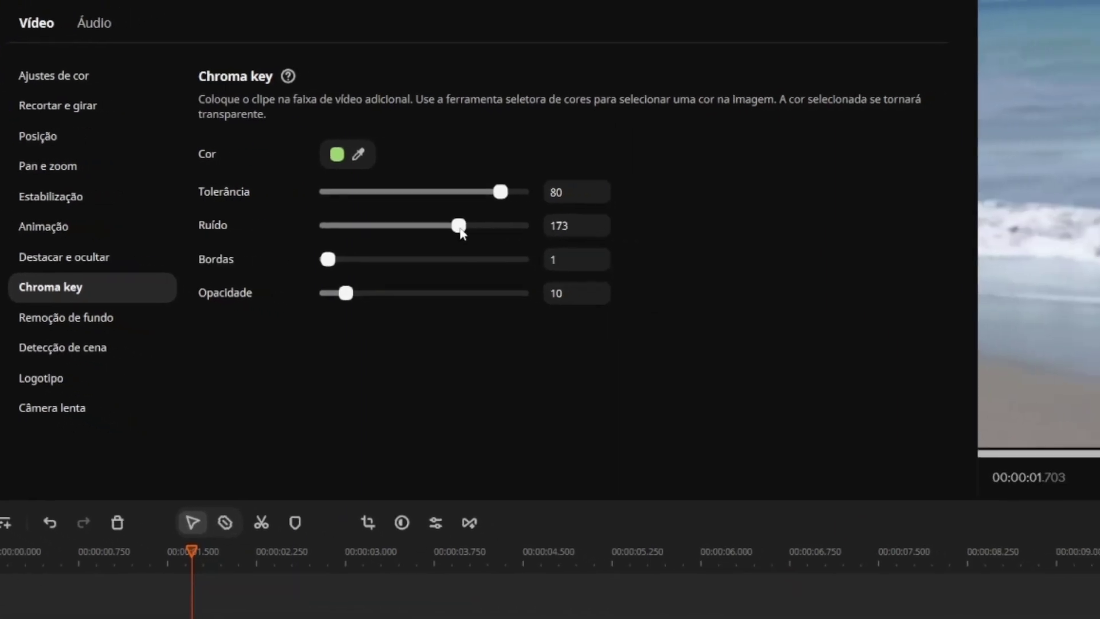
{"action": "left_click_drag", "start_coordinate": [462, 232], "coordinate": [325, 249]}
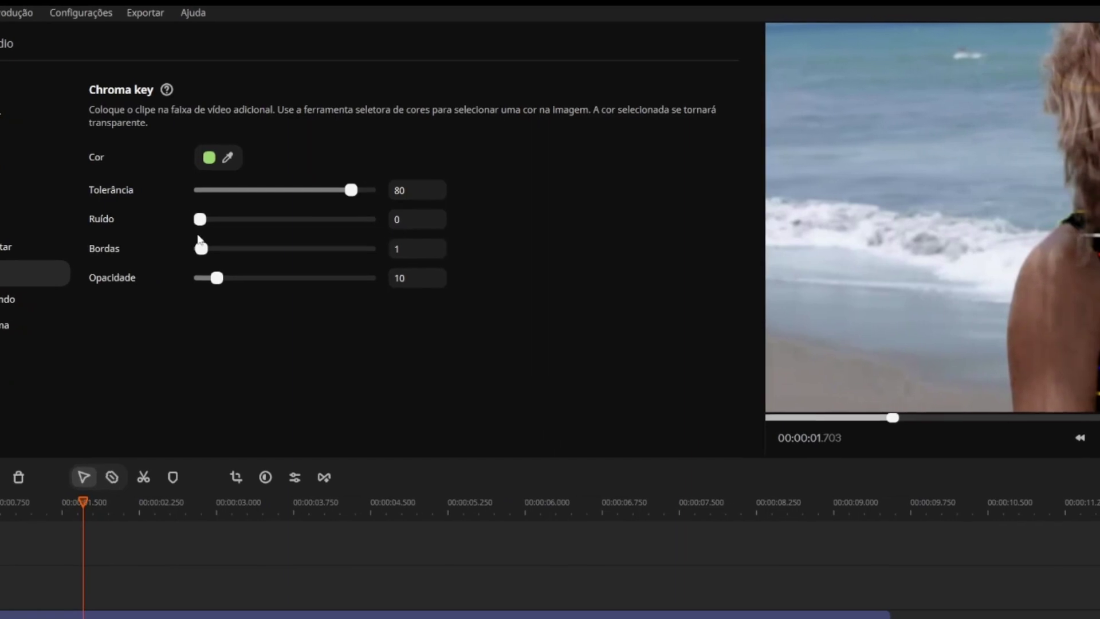
{"action": "left_click_drag", "start_coordinate": [199, 238], "coordinate": [229, 226]}
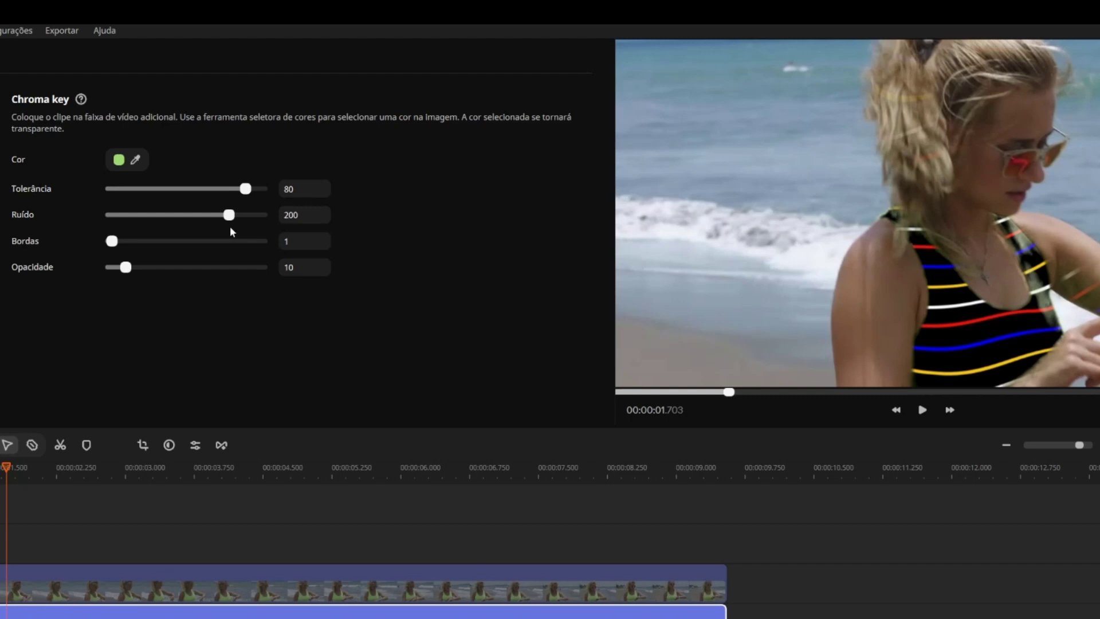
{"action": "mouse_move", "coordinate": [113, 244]}
{"action": "left_mouse_down"}
{"action": "mouse_move", "coordinate": [130, 244]}
{"action": "mouse_move", "coordinate": [121, 244]}
{"action": "left_mouse_up"}
Preview the keyed top over the zebra stripes at about 6.54 s and browse the available content packs in the effects store.
{"action": "left_click_drag", "start_coordinate": [6, 467], "coordinate": [451, 587]}
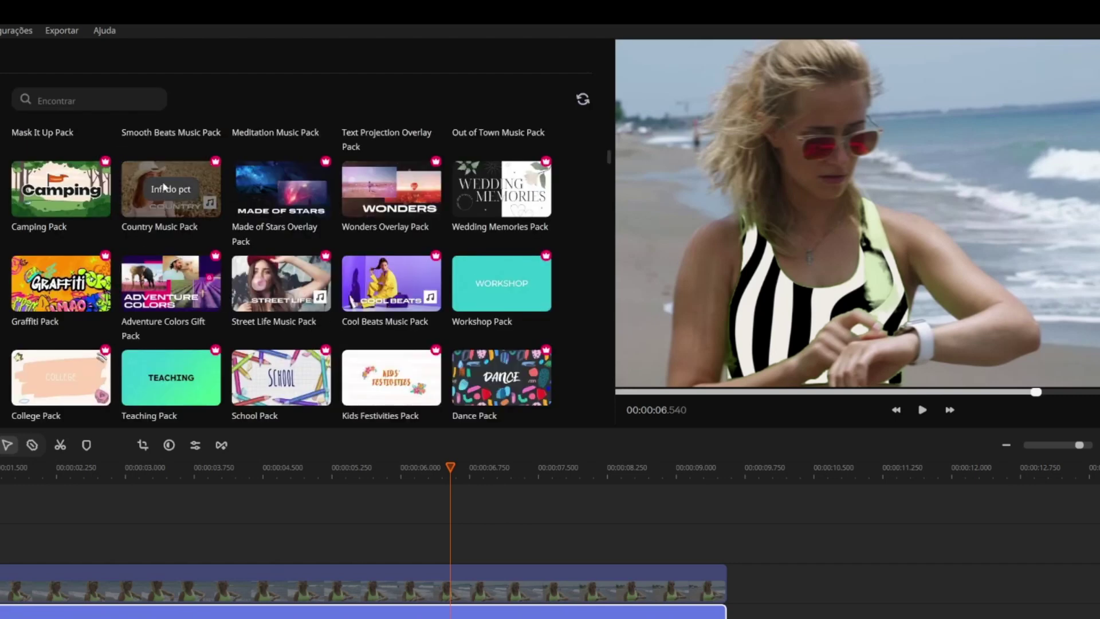
{"action": "scroll", "coordinate": [190, 172], "scroll_direction": "down", "scroll_amount": 2}
{"action": "scroll", "coordinate": [190, 172], "scroll_direction": "down", "scroll_amount": 7}
{"action": "scroll", "coordinate": [510, 249], "scroll_direction": "up", "scroll_amount": 2}
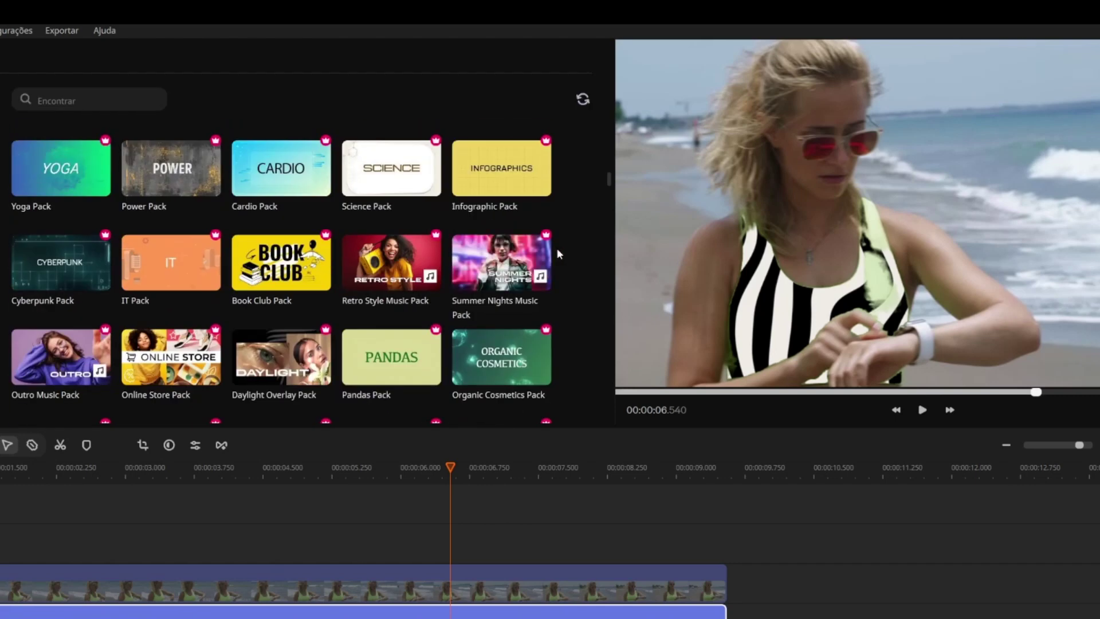